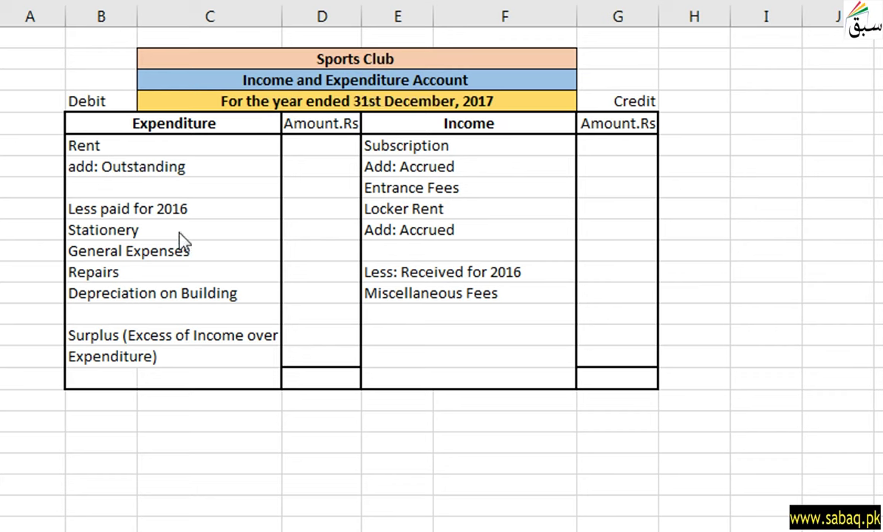
- Enter 1101000 beside Subscription and 21000 beside its Add: Accrued line on the income side
double_click(498, 147)
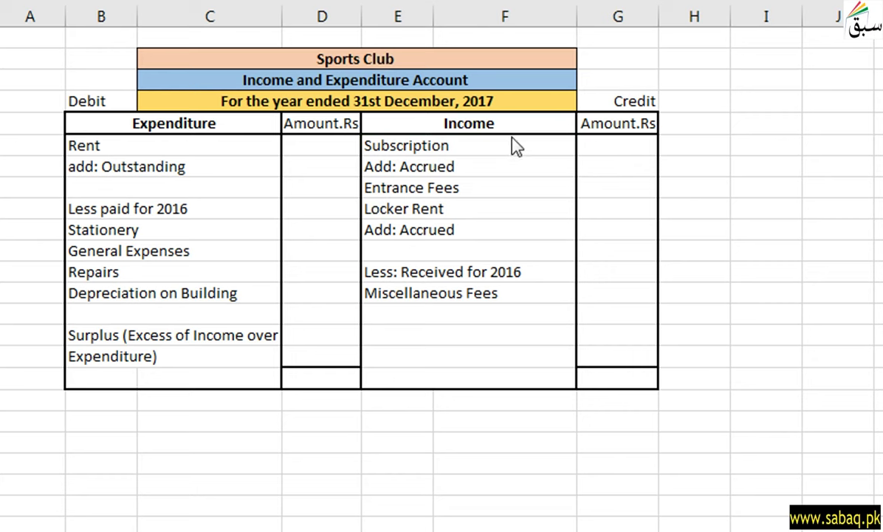
double_click(509, 146)
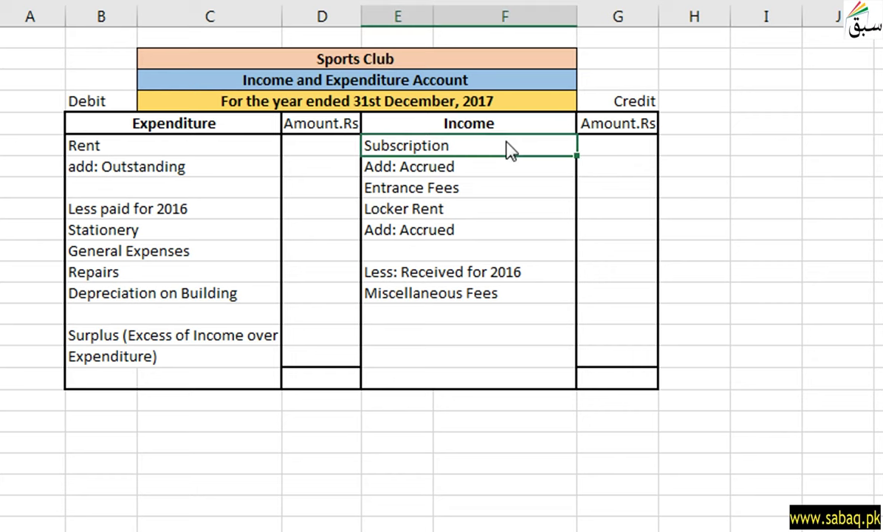
text(1101000)
key(Return)
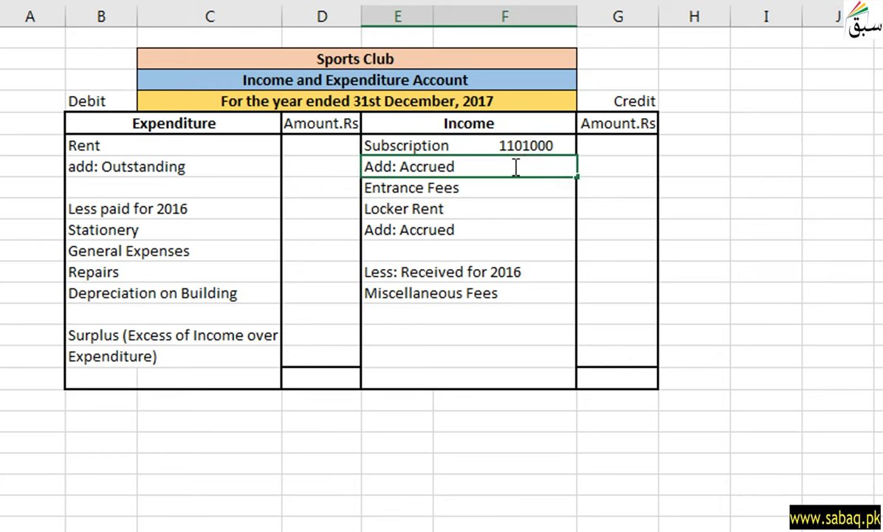
double_click(517, 167)
text(21000)
key(Return)
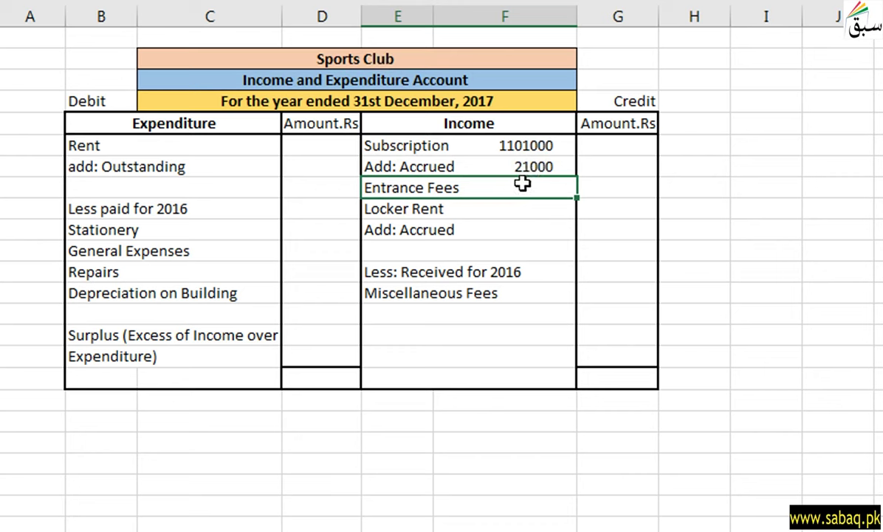
- Enter 1,122,000 as the subscription total in the credit amount column, on the Add: Accrued line
click(613, 164)
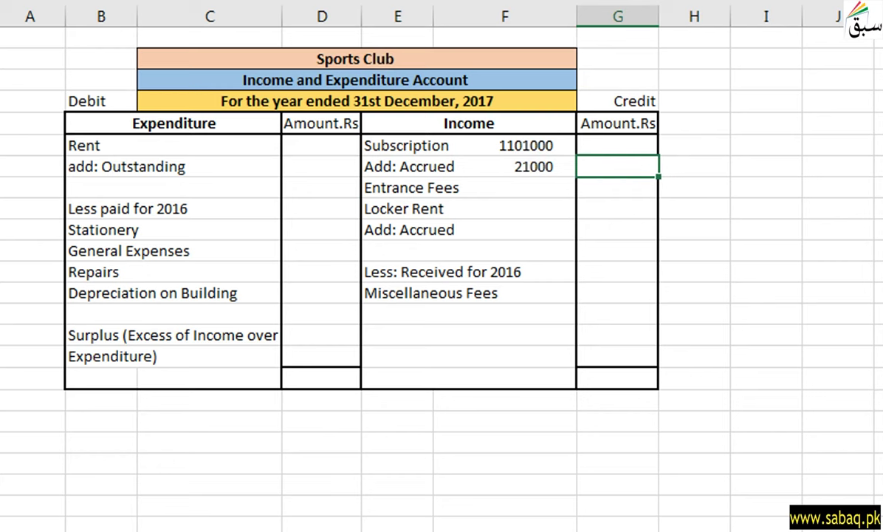
text(1,122,)
text(000)
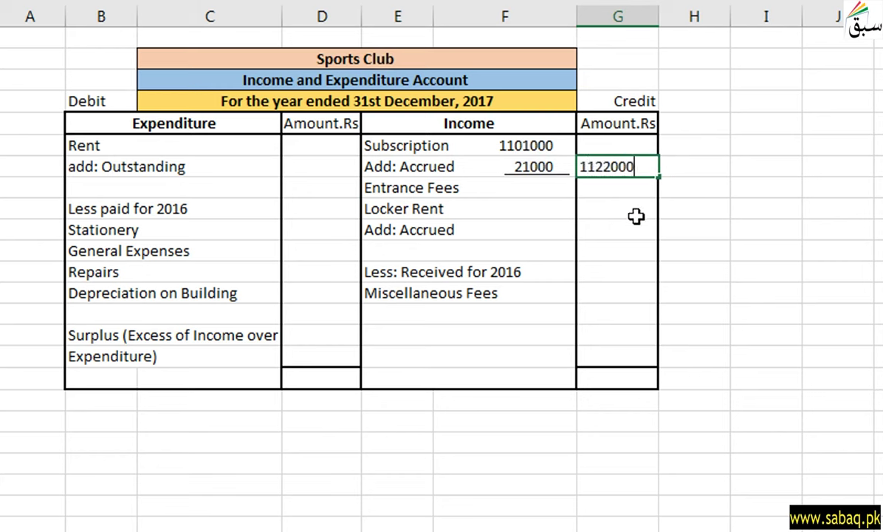
click(625, 210)
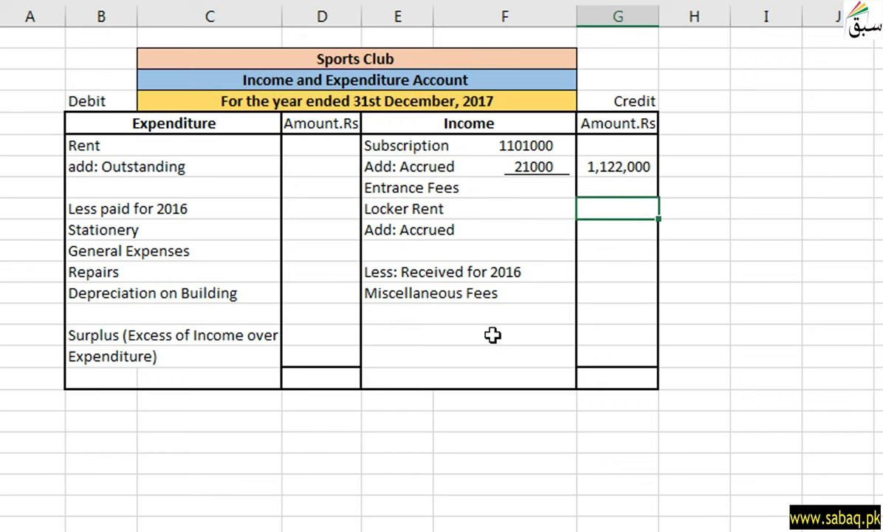
- Look up the entrance fee in the Receipts and Payments Account and enter 21000 as the credit amount for Entrance Fees
key(ctrl+Page_Up)
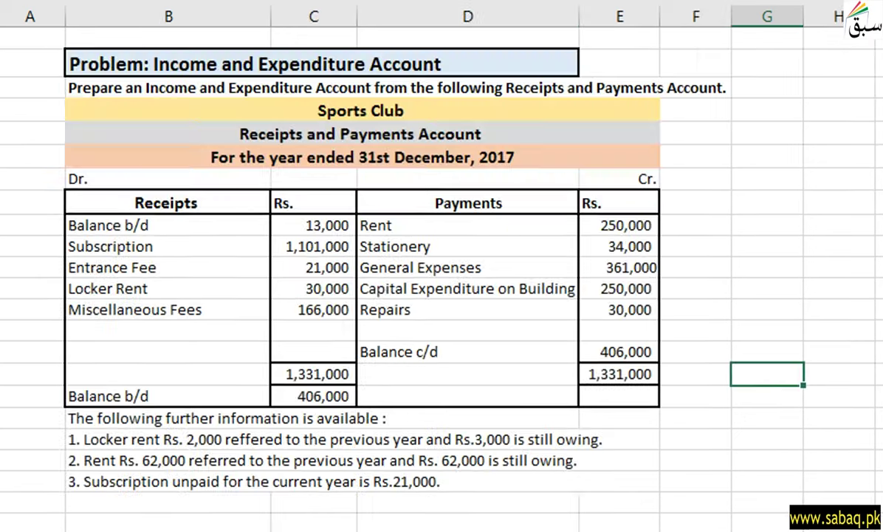
click(166, 246)
click(167, 269)
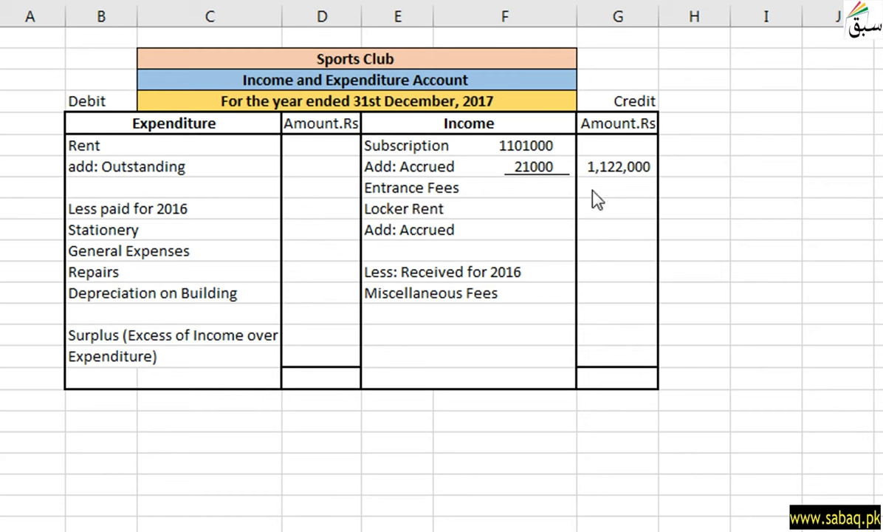
click(617, 192)
double_click(620, 187)
text(21000)
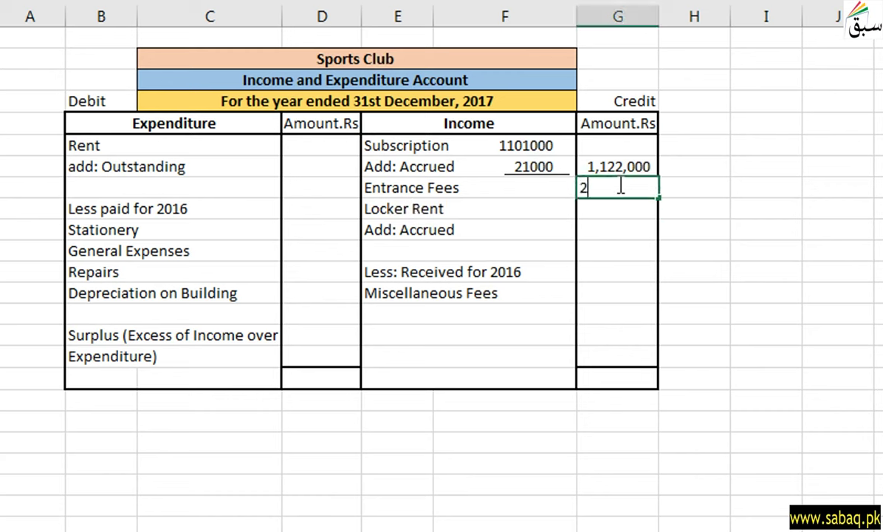
key(Return)
key(Return)
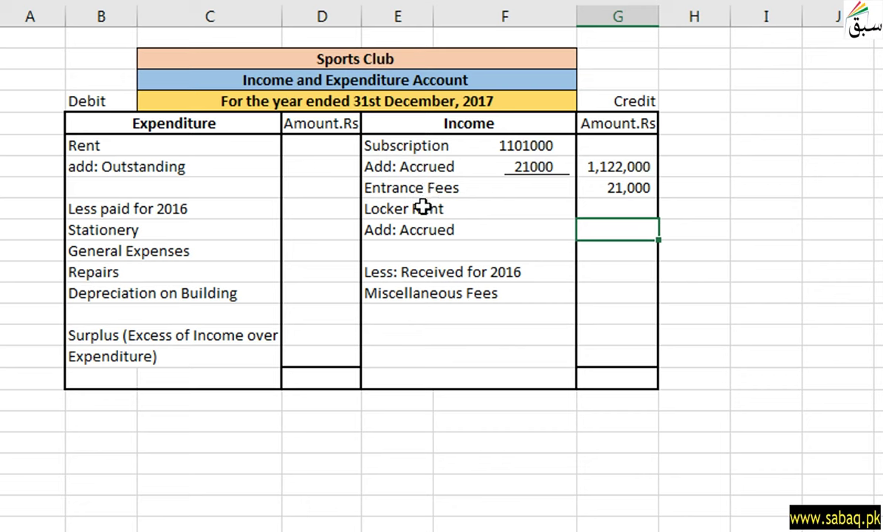
- Look up the locker rent in the Receipts and Payments Account and enter 30,000 beside Locker Rent on the income side
key(ctrl+Page_Up)
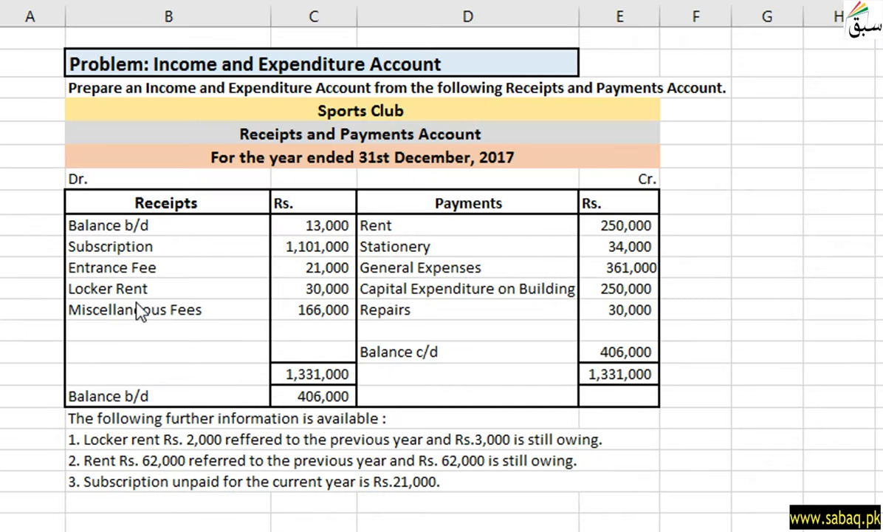
click(154, 292)
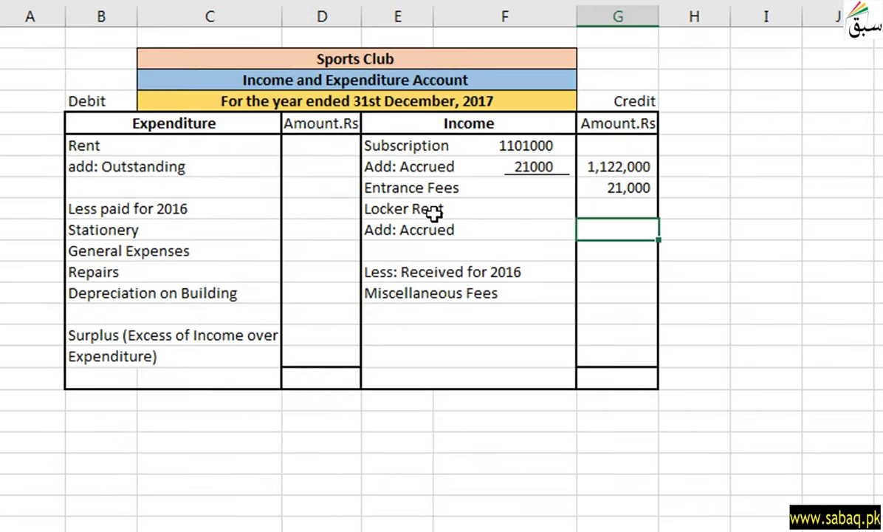
click(433, 213)
double_click(517, 213)
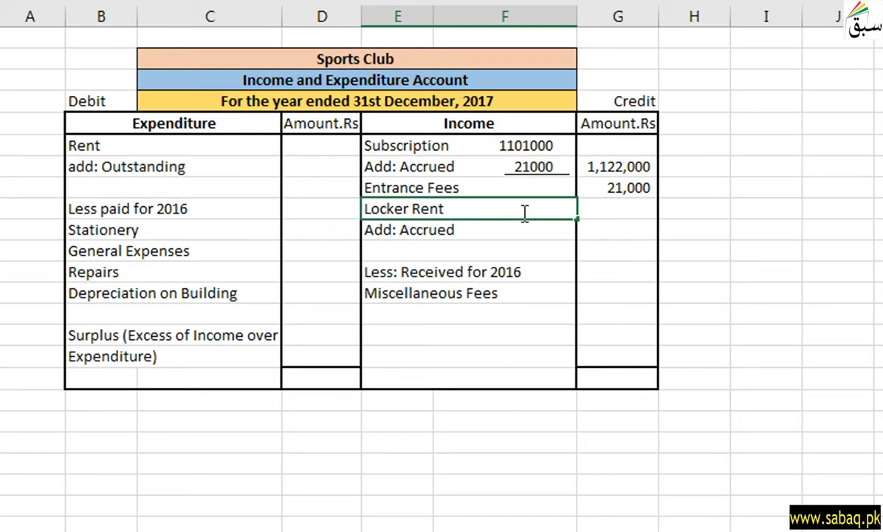
text(30,000)
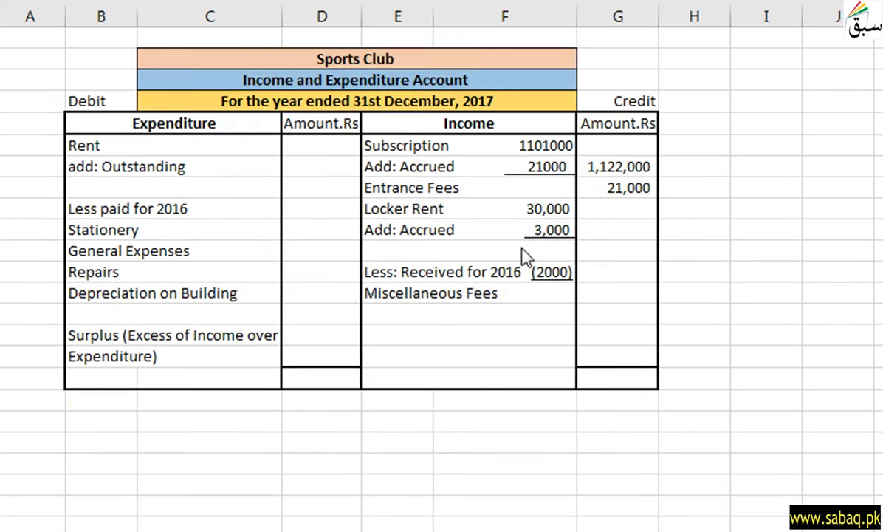
- Enter the 33,000 locker rent subtotal on the blank line above Less: Received for 2016
click(505, 264)
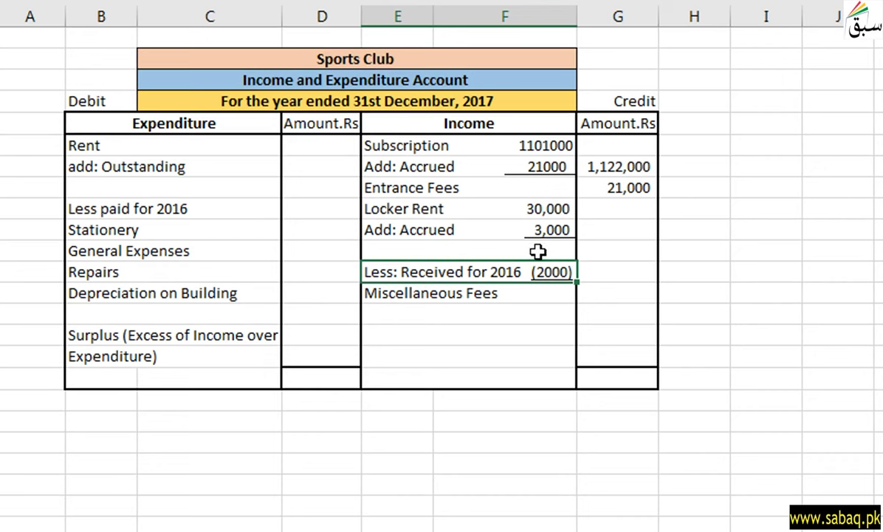
double_click(535, 249)
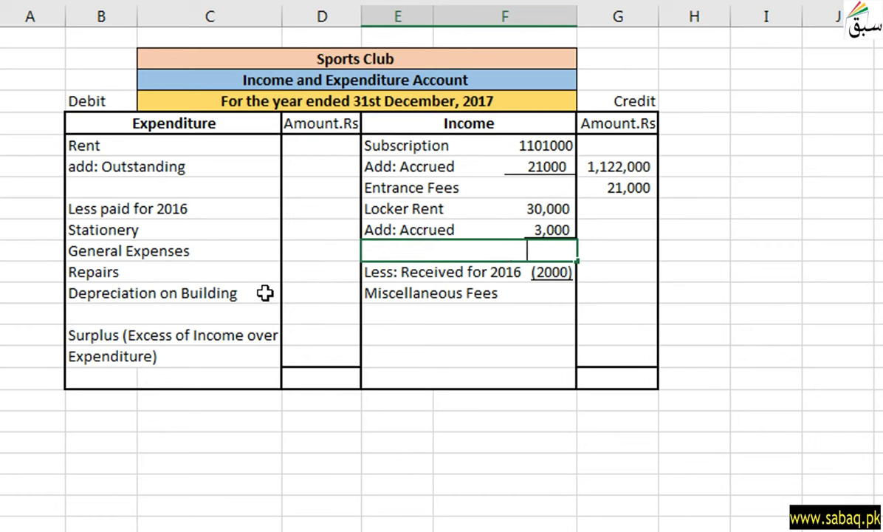
text(33,000)
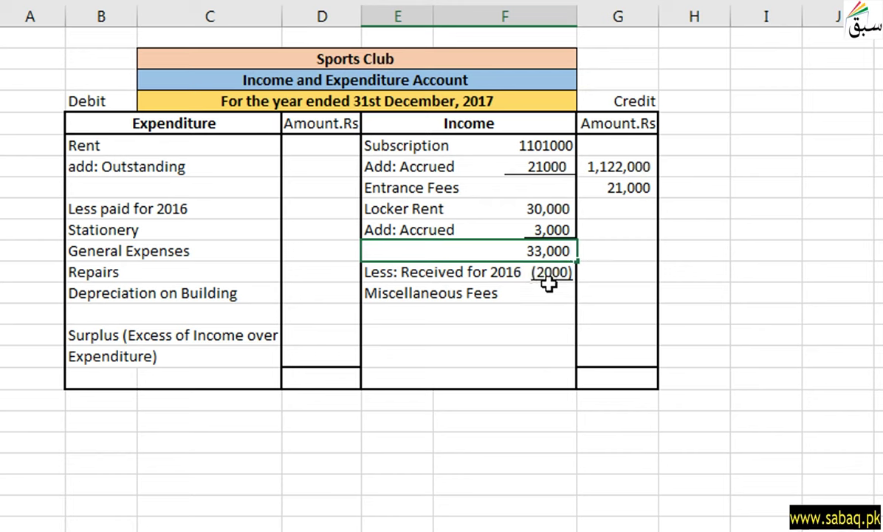
- Enter 31,000 as the net locker rent in the credit amount column, on the Less: Received for 2016 line
click(632, 288)
click(633, 272)
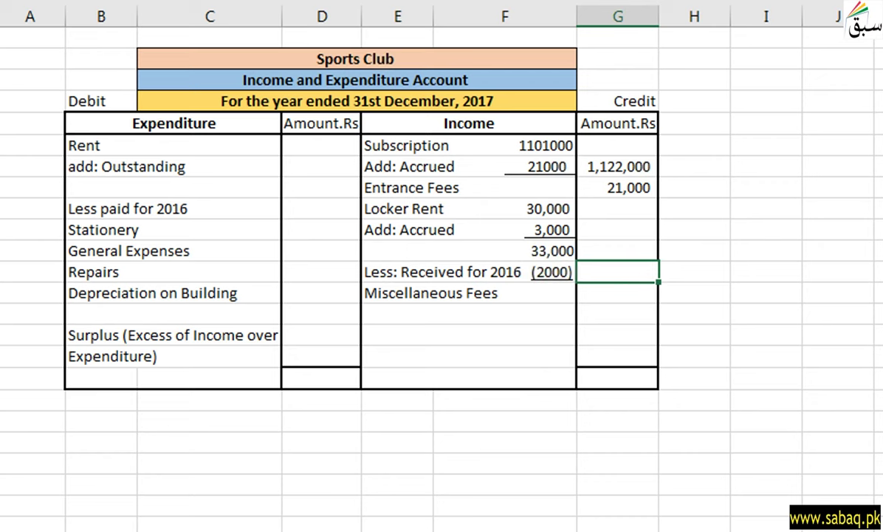
click(607, 275)
text(31,000)
click(581, 310)
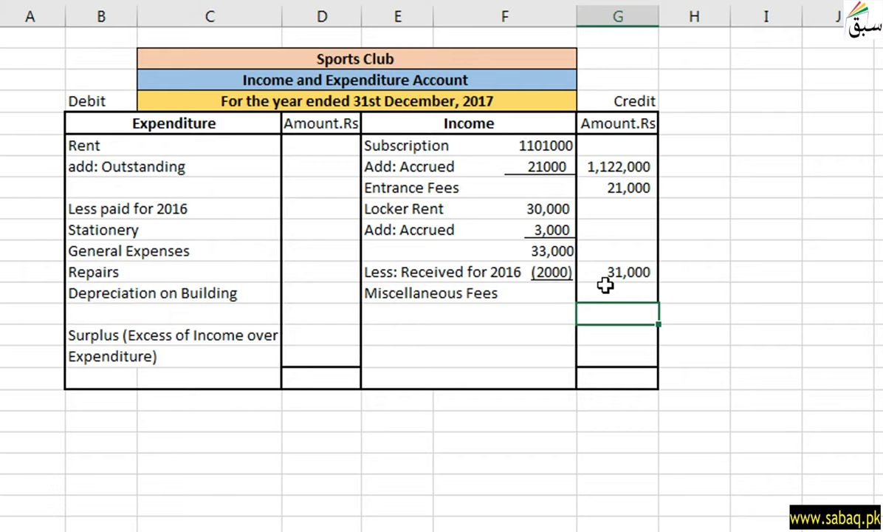
- Look up the miscellaneous fees in the Receipts and Payments Account and enter 166,000 as their credit amount
key(ctrl+Page_Up)
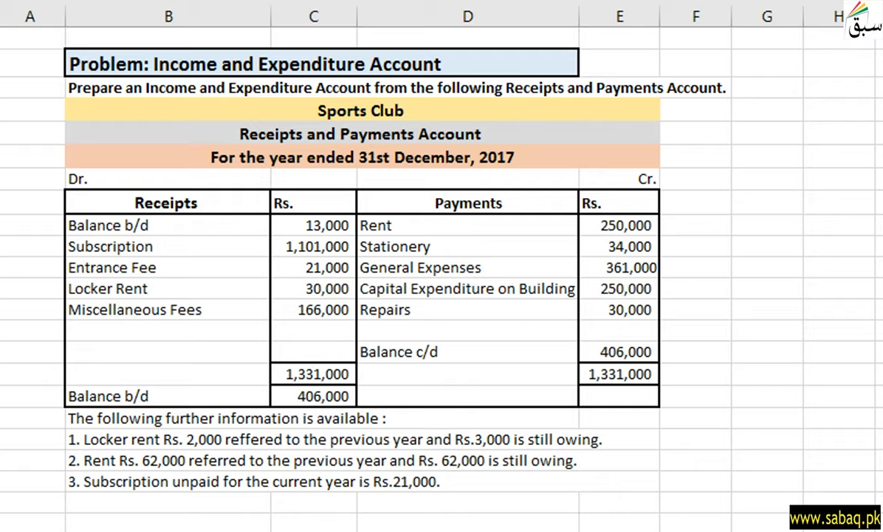
key(ctrl+Page_Down)
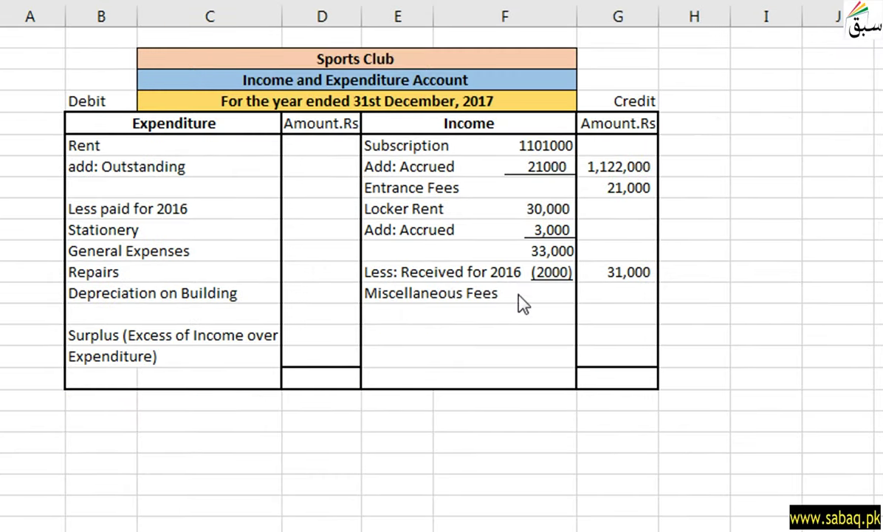
double_click(616, 292)
text(166,000)
click(414, 353)
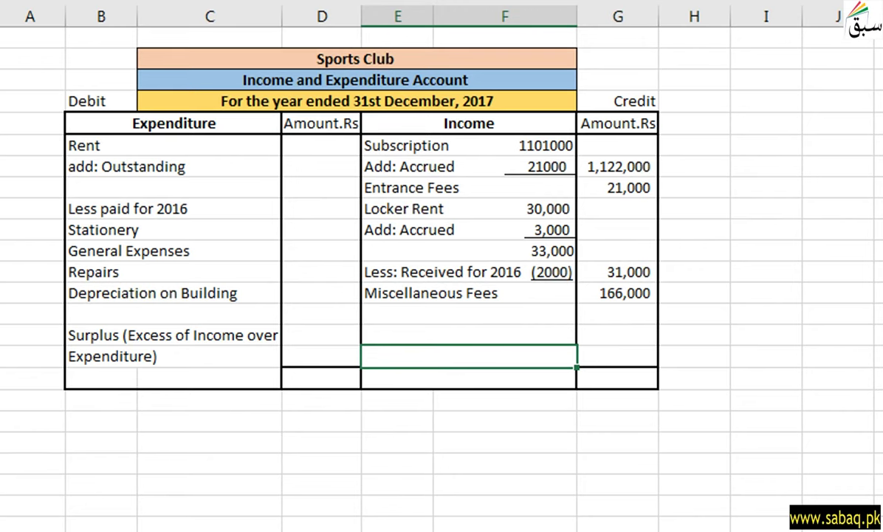
- Review the rent payment and its adjustments in the problem, and enter 250,000 as net rent in the debit amount on the Less paid for 2016 line
key(ctrl+Page_Up)
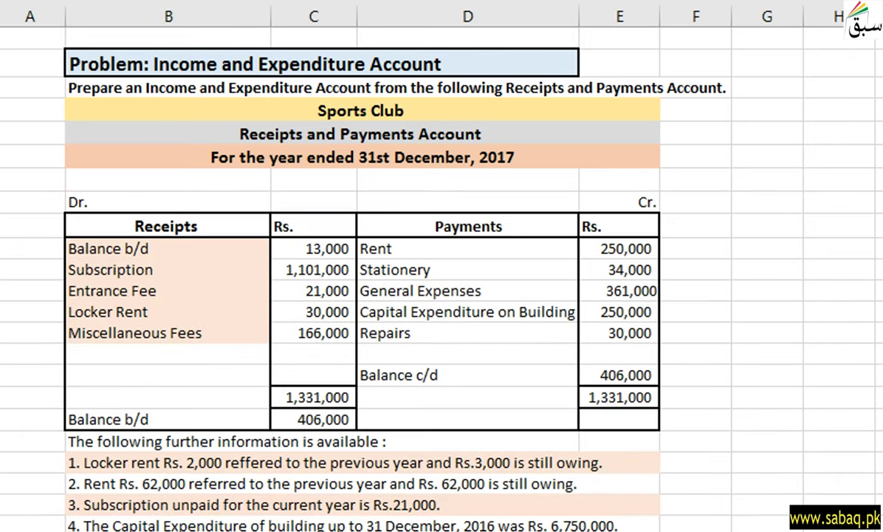
scroll(413, 263, down, 2)
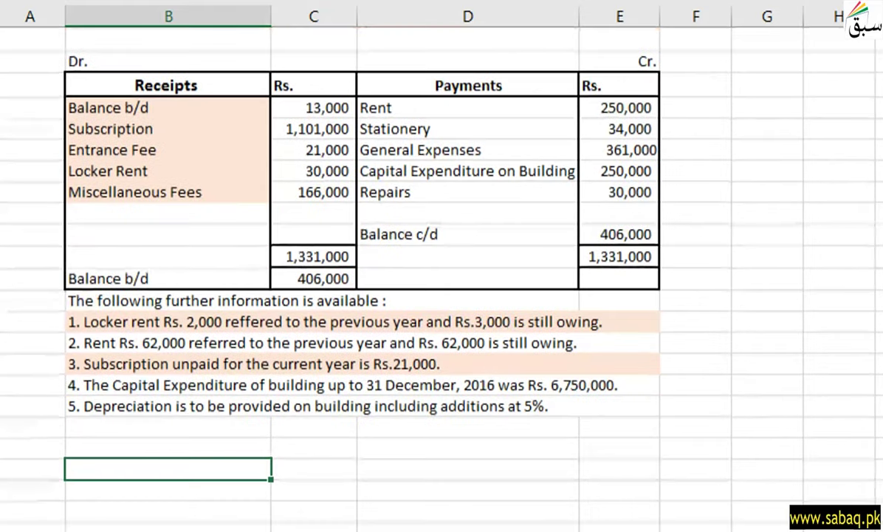
click(480, 211)
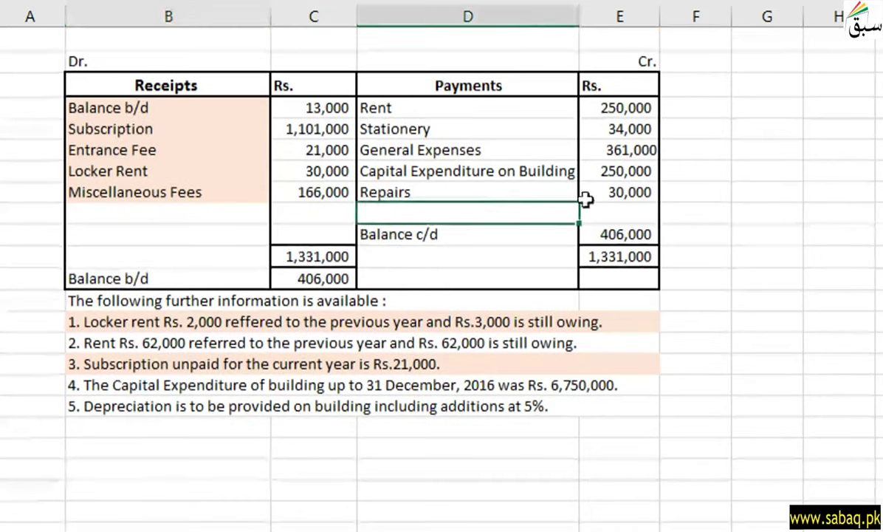
click(437, 126)
click(430, 107)
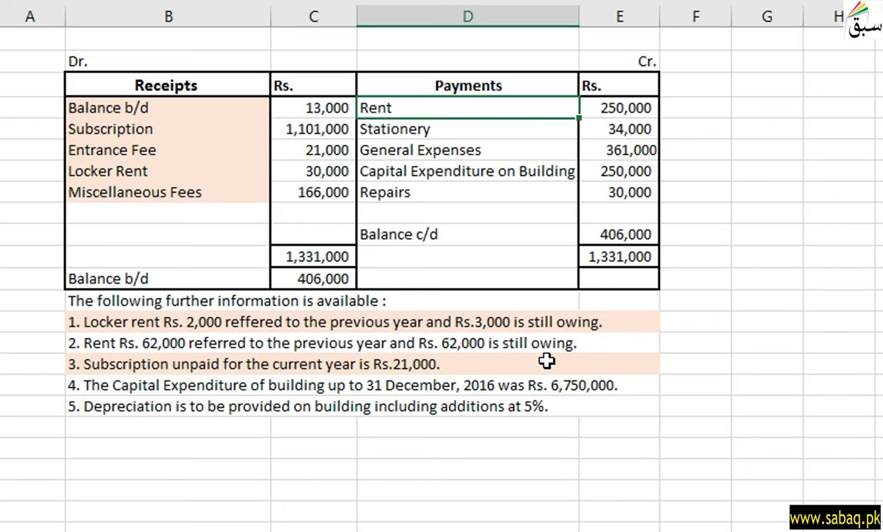
click(612, 109)
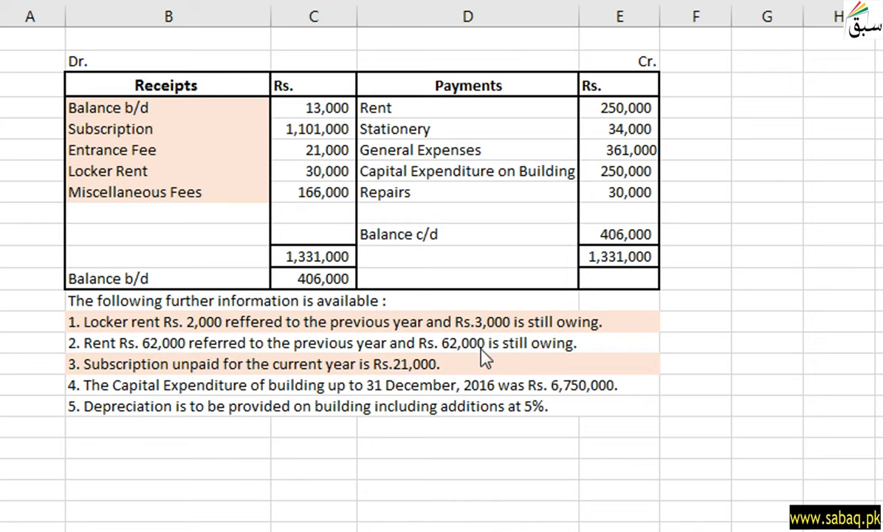
key(ctrl+Page_Down)
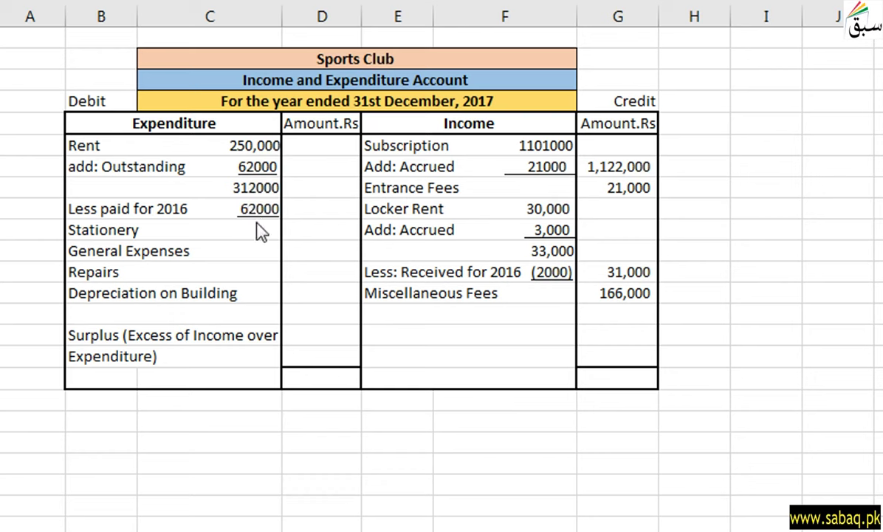
click(345, 206)
double_click(341, 208)
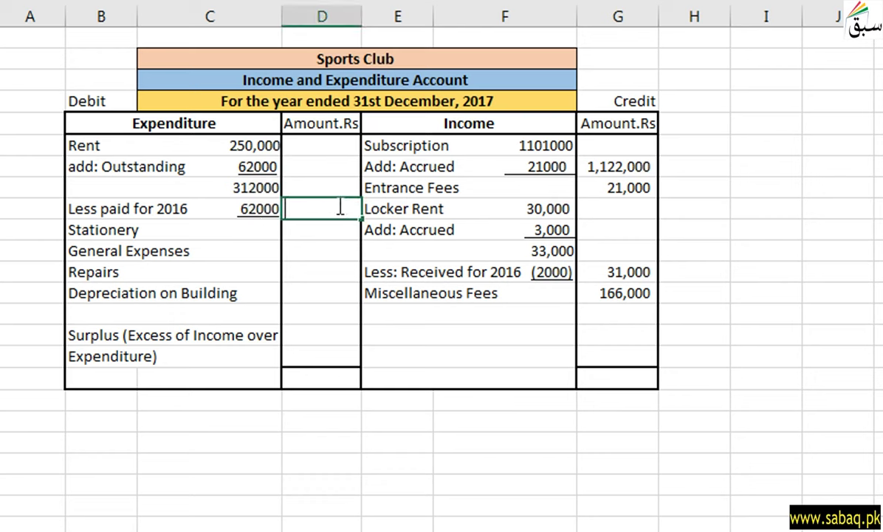
text(250,000)
click(254, 267)
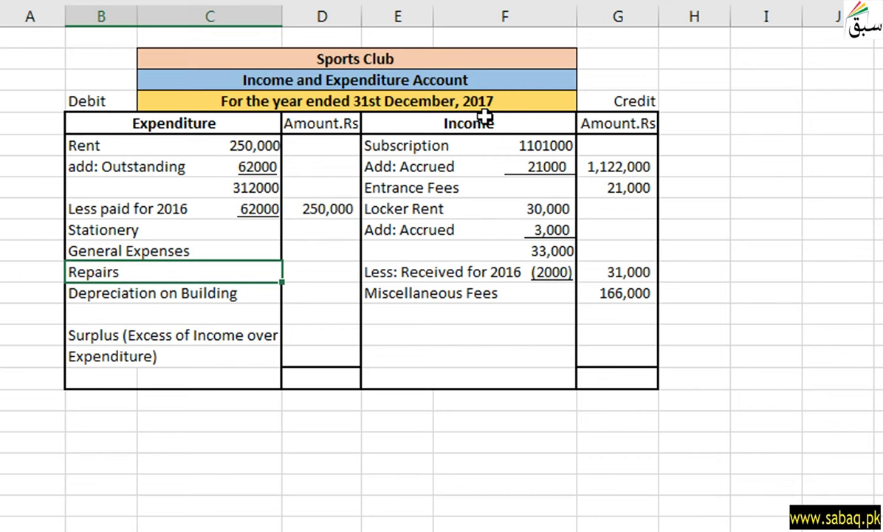
- Look up the stationery payment in the Receipts and Payments Account and enter 34,000 as the debit amount for Stationery
click(387, 529)
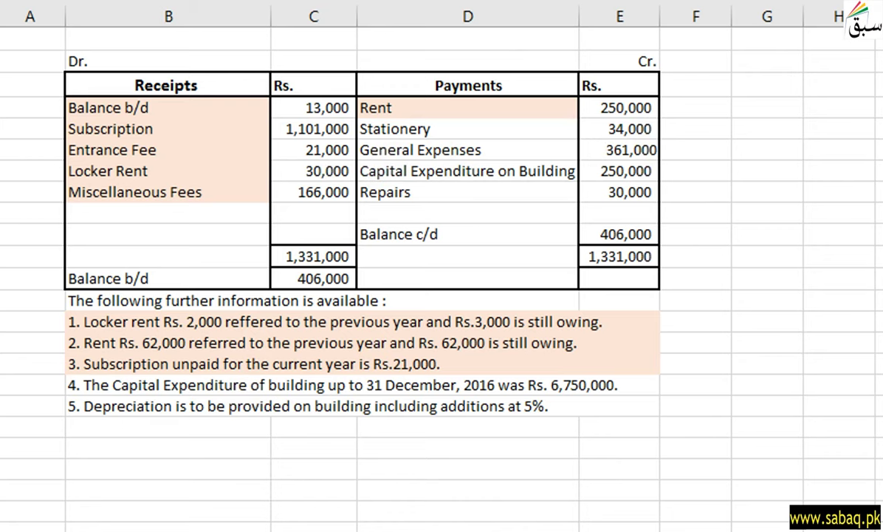
click(325, 342)
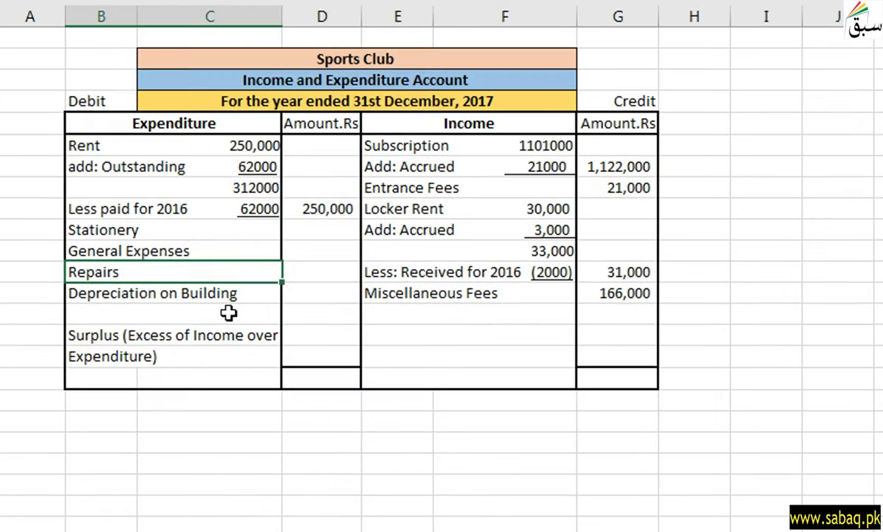
click(183, 248)
click(205, 229)
click(327, 230)
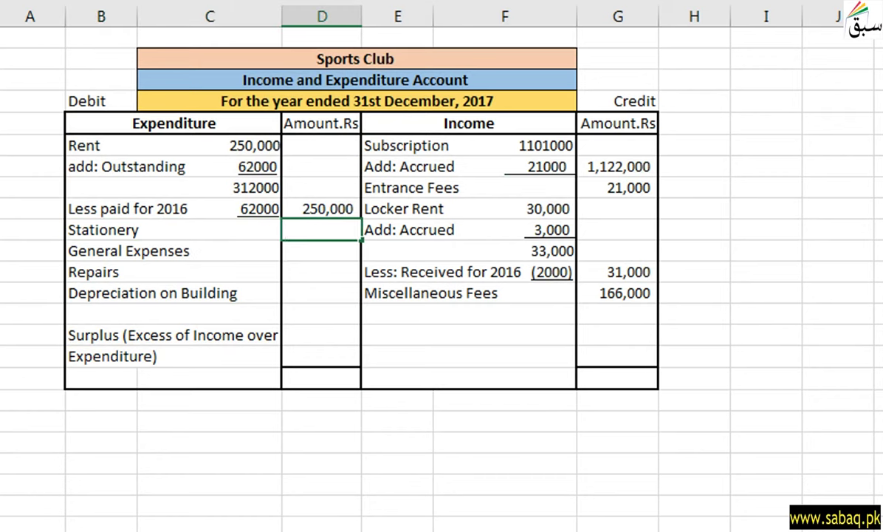
click(339, 226)
text(34,000)
click(226, 293)
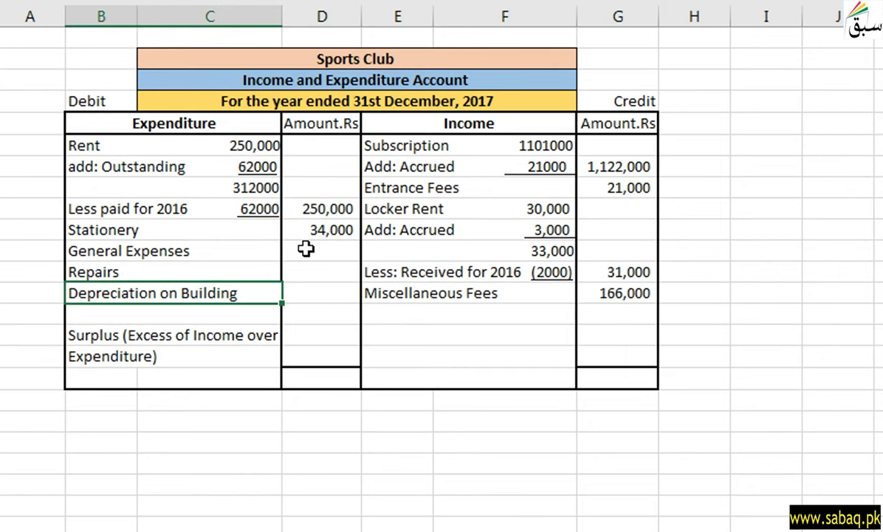
- Return to the Receipts and Payments Account sheet to look up the payment for General Expenses
key(ctrl+Page_Up)
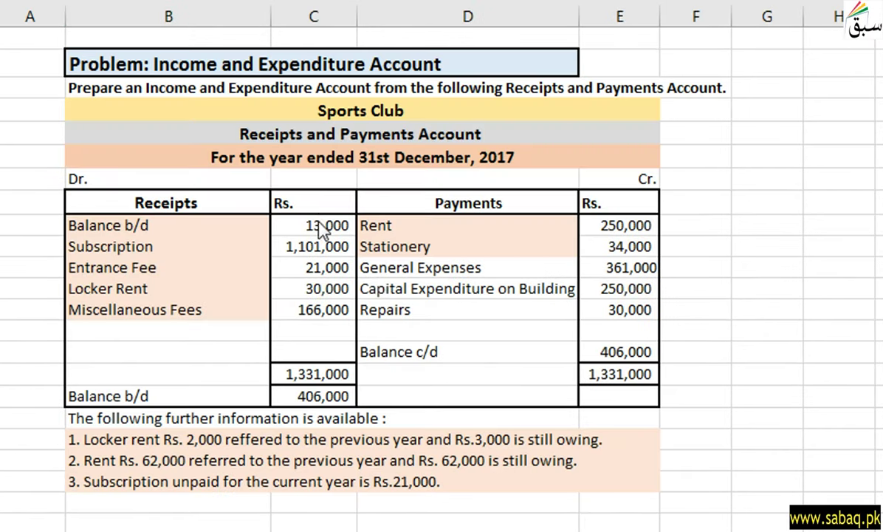